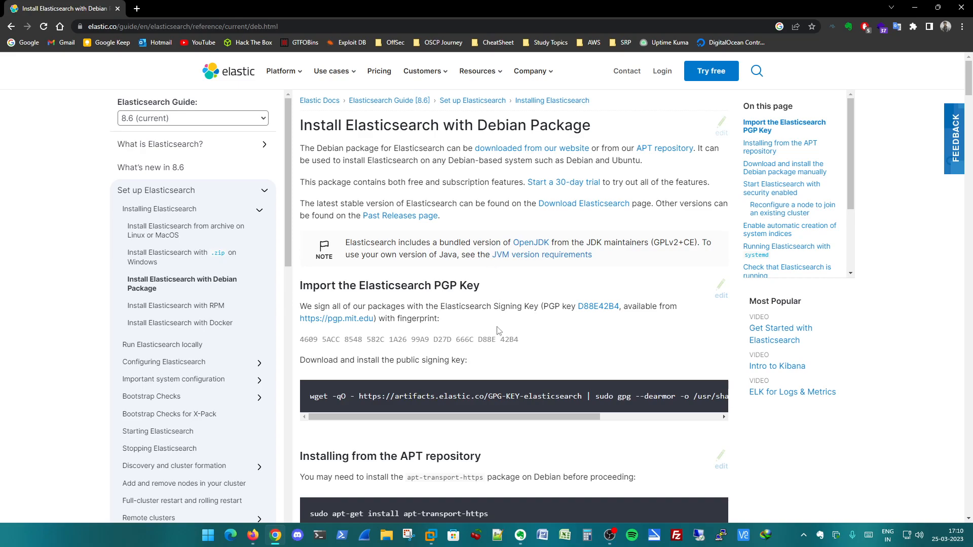
- Switch to VMware Workstation and start a new custom virtual machine with Workstation 16.2.x hardware compatibility
mouse_move(430, 535)
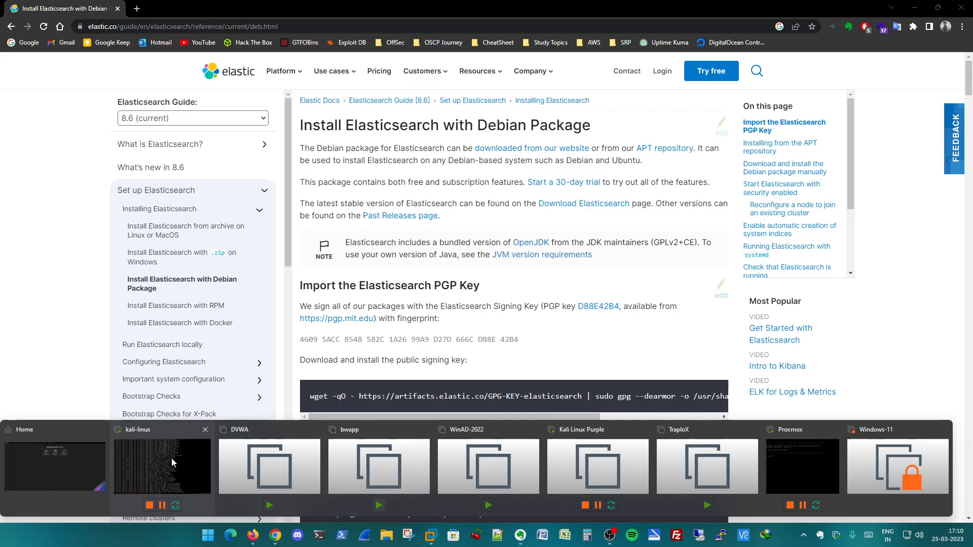
click(71, 446)
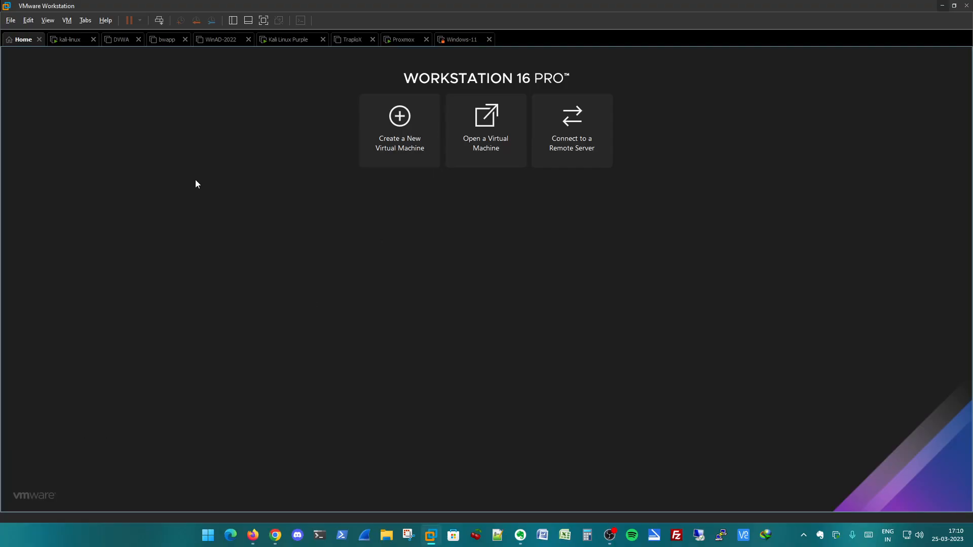
click(418, 161)
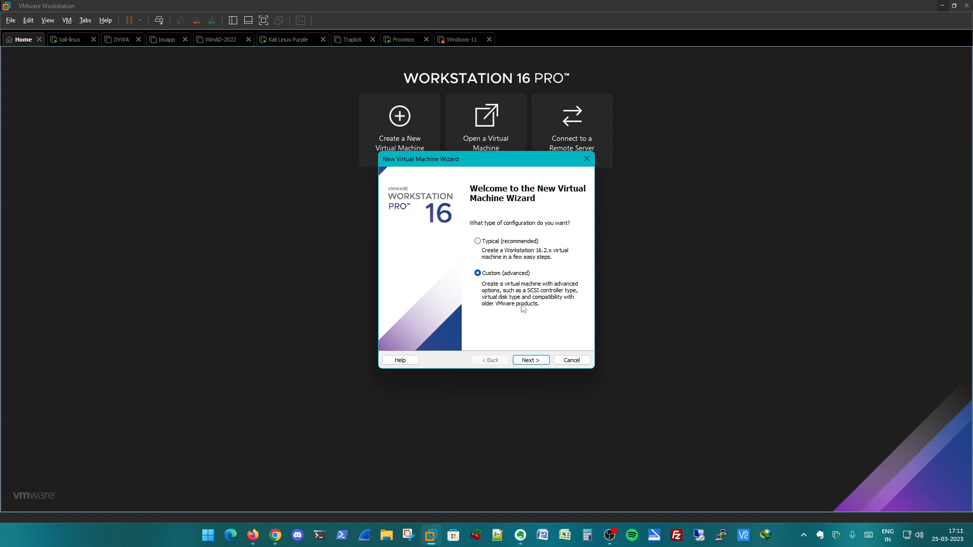
click(541, 363)
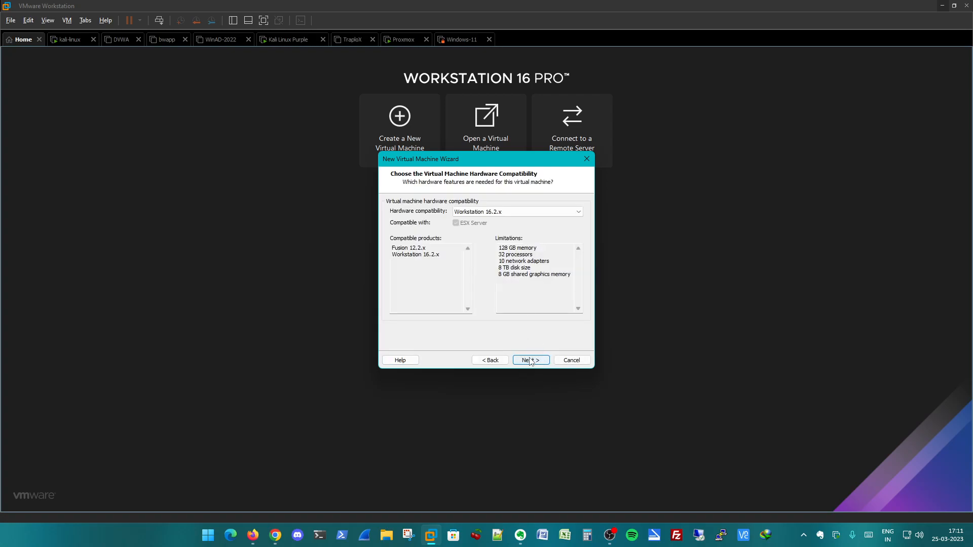
click(530, 361)
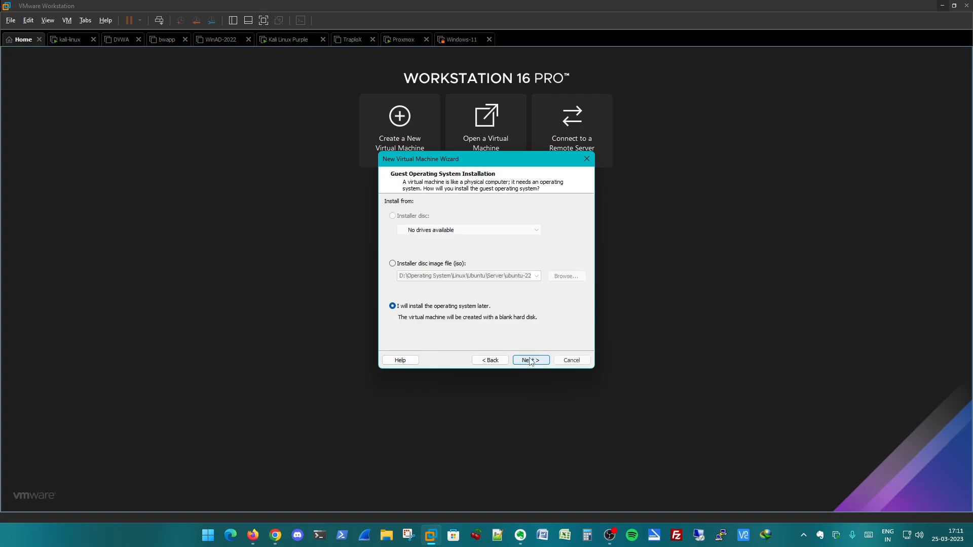
- Install from the Ubuntu Server 22.04 disc image file and name the virtual machine Elk8
click(437, 266)
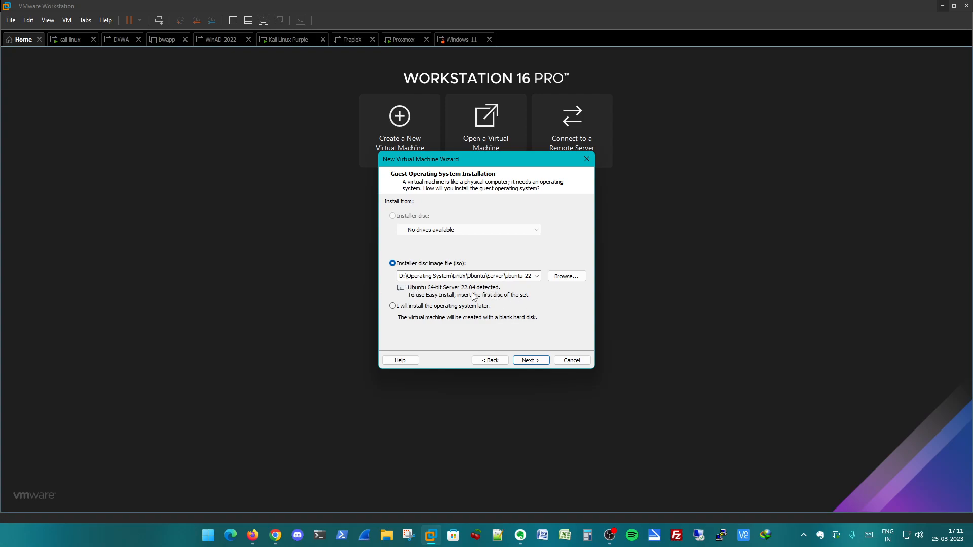
click(526, 360)
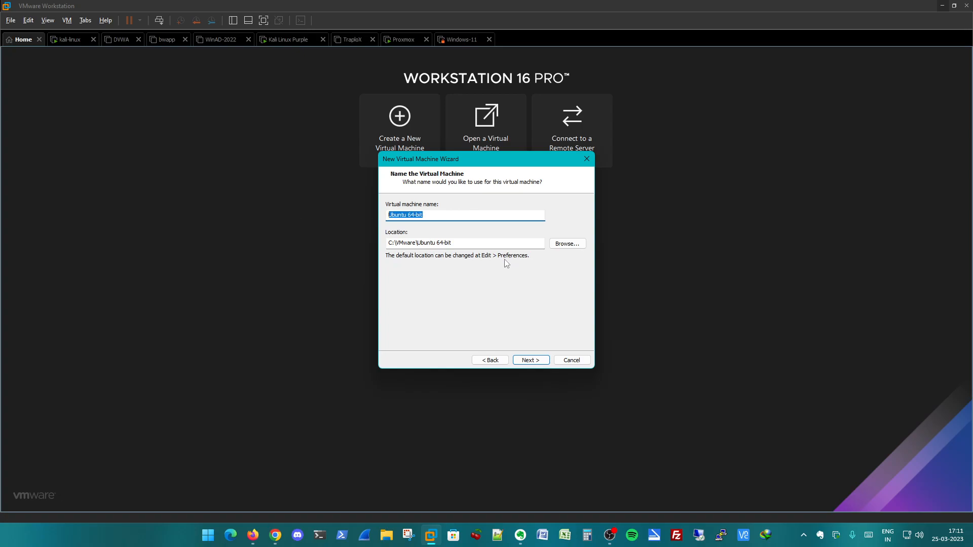
text(Elasticsearch)
key(BackSpace)
key(BackSpace)
key(BackSpace)
key(BackSpace)
key(BackSpace)
key(BackSpace)
key(BackSpace)
key(BackSpace)
key(BackSpace)
key(BackSpace)
key(BackSpace)
key(BackSpace)
text(k8)
click(520, 363)
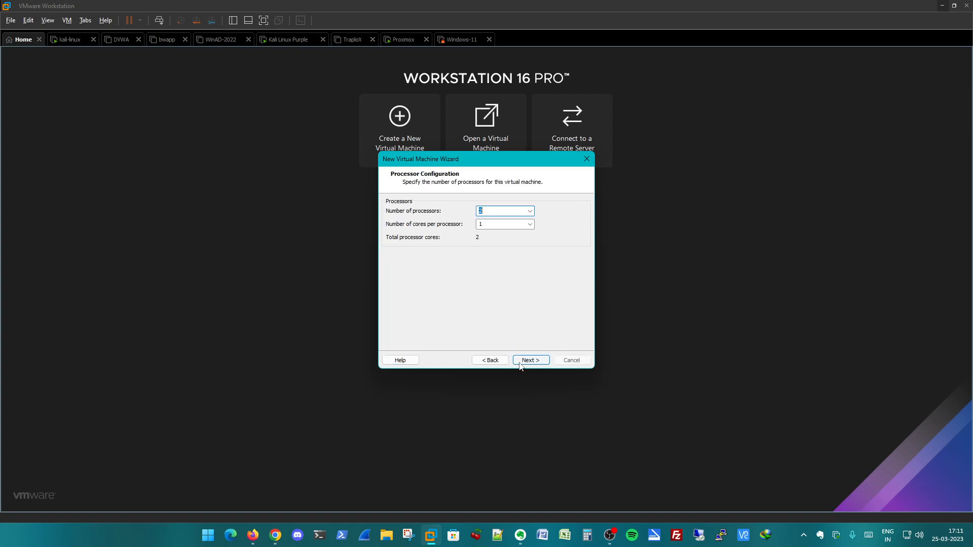
- Keep 2 processors with 2 cores per processor and allocate 8192 MB of memory to the virtual machine
key(Tab)
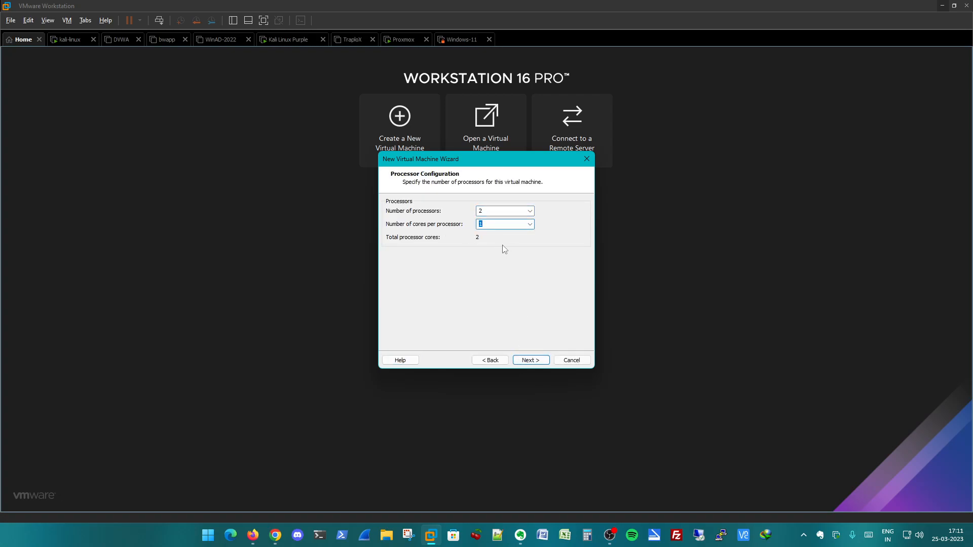
text(2)
click(531, 360)
click(400, 248)
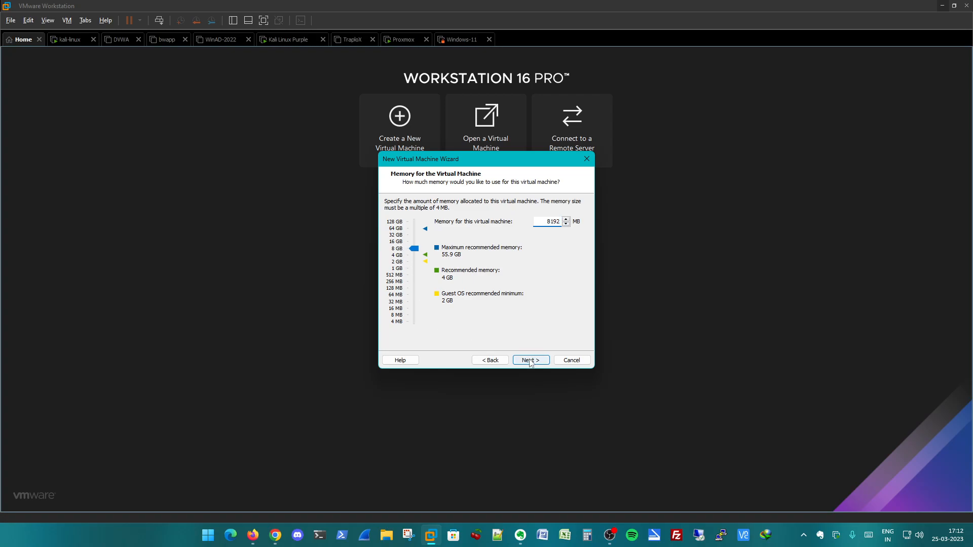
click(530, 360)
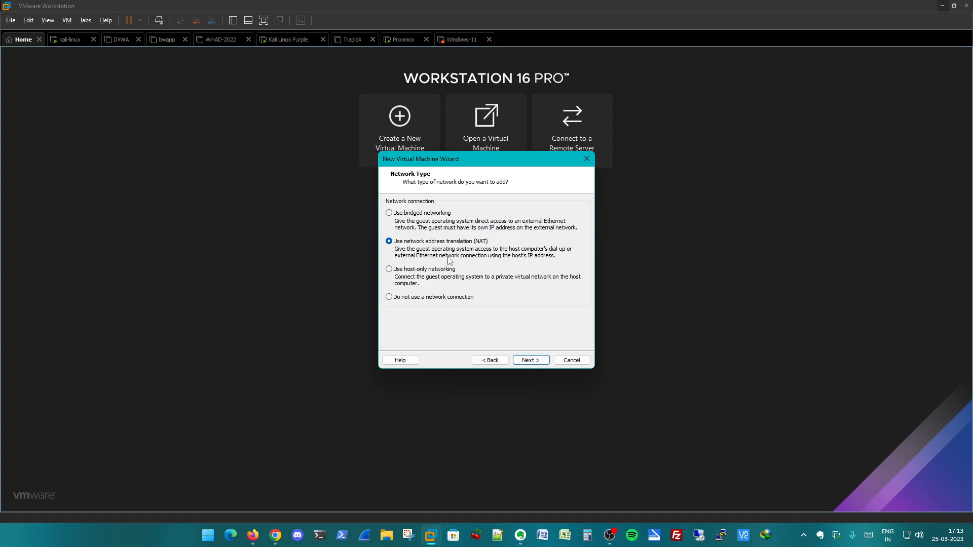
- Select bridged networking, and use the LSI Logic controller with NVMe as the virtual disk type
click(411, 213)
click(529, 362)
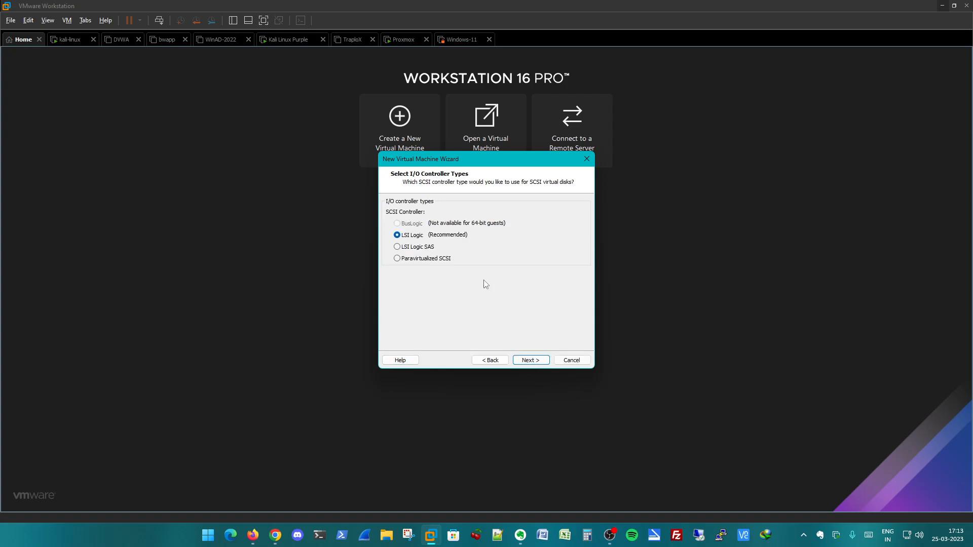
click(531, 361)
click(400, 245)
click(530, 362)
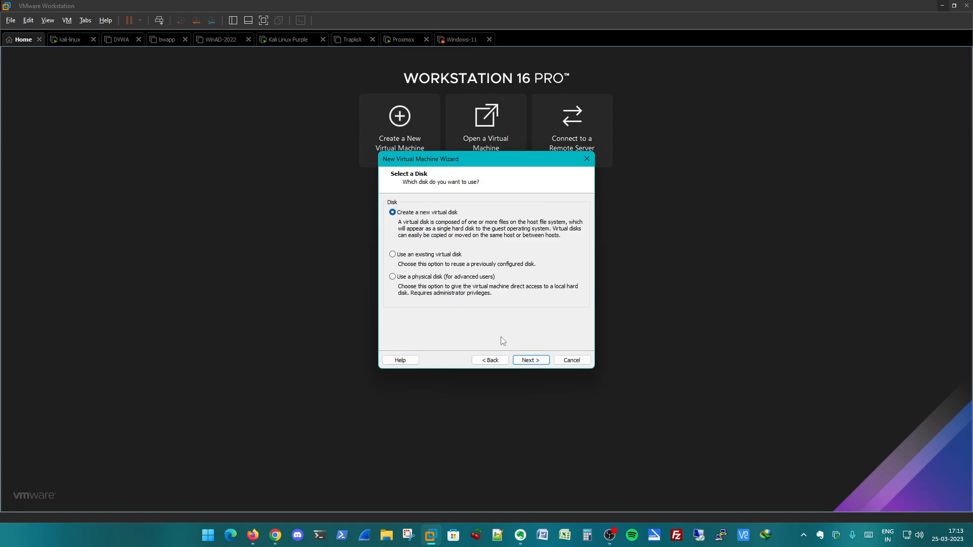
- Create a new 120 GB virtual disk split into multiple files, keeping the default disk file name
click(522, 360)
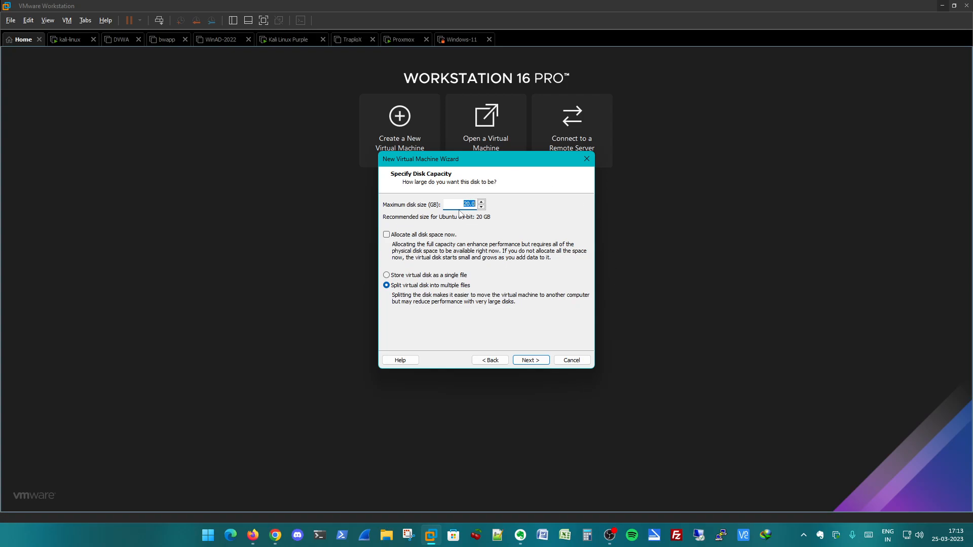
text(120)
double_click(470, 203)
click(527, 361)
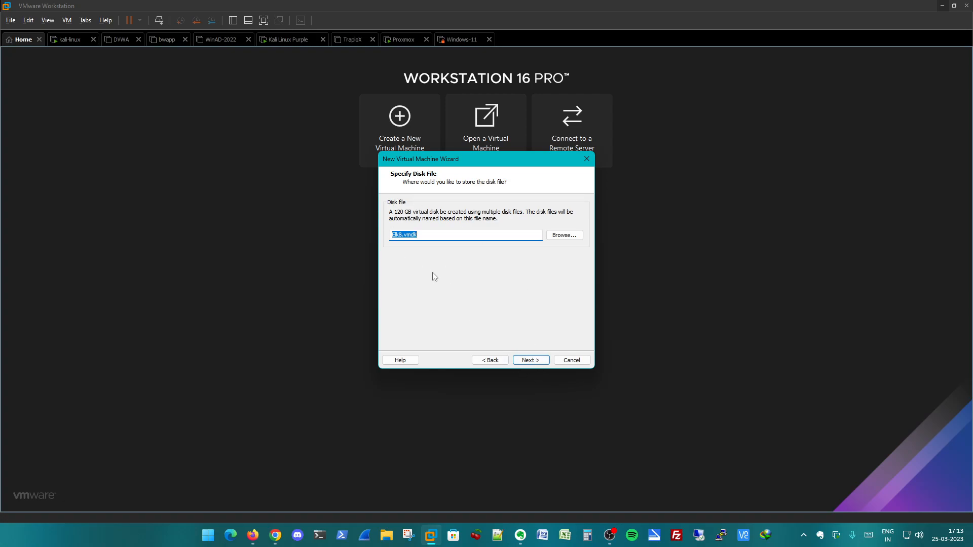
click(529, 361)
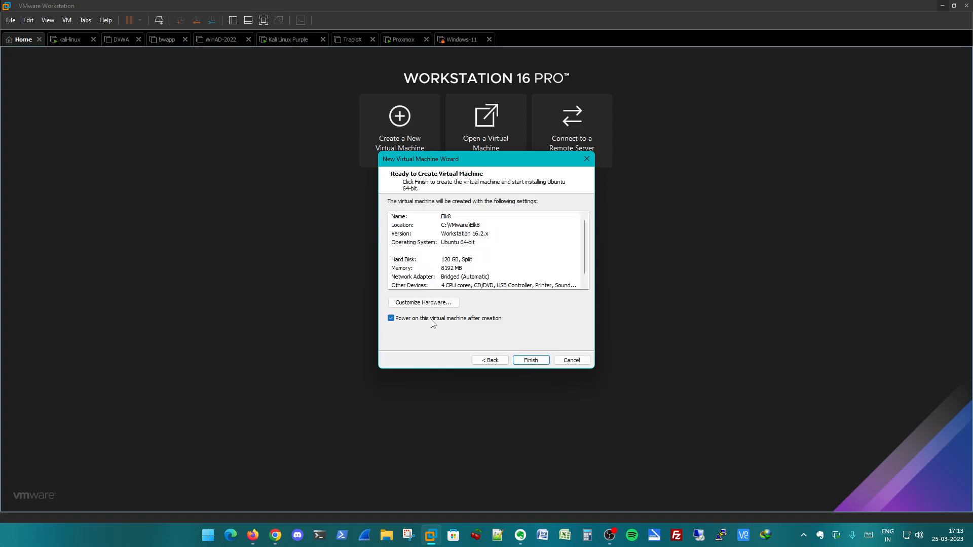
- Customize the hardware so the network adapter uses the custom specific virtual network VMnet0
click(426, 304)
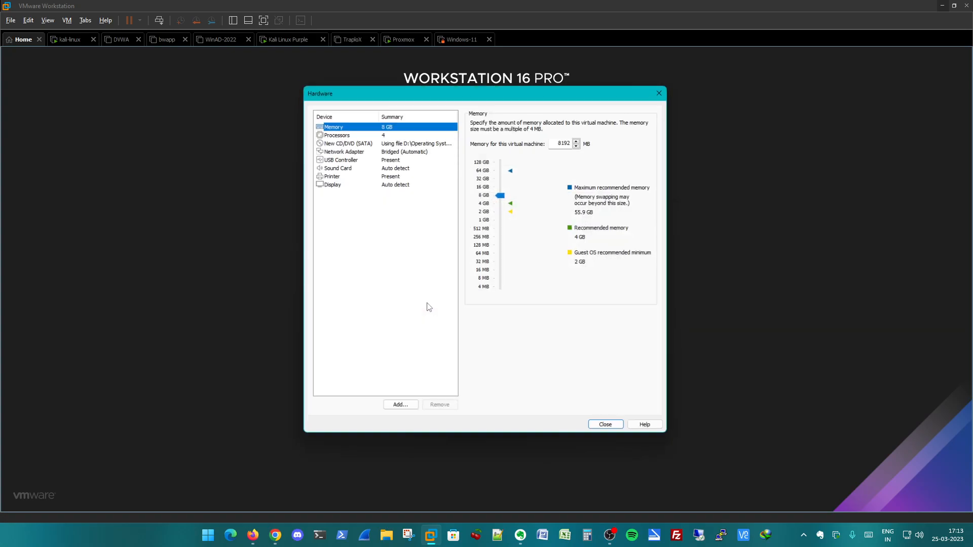
click(397, 156)
click(400, 148)
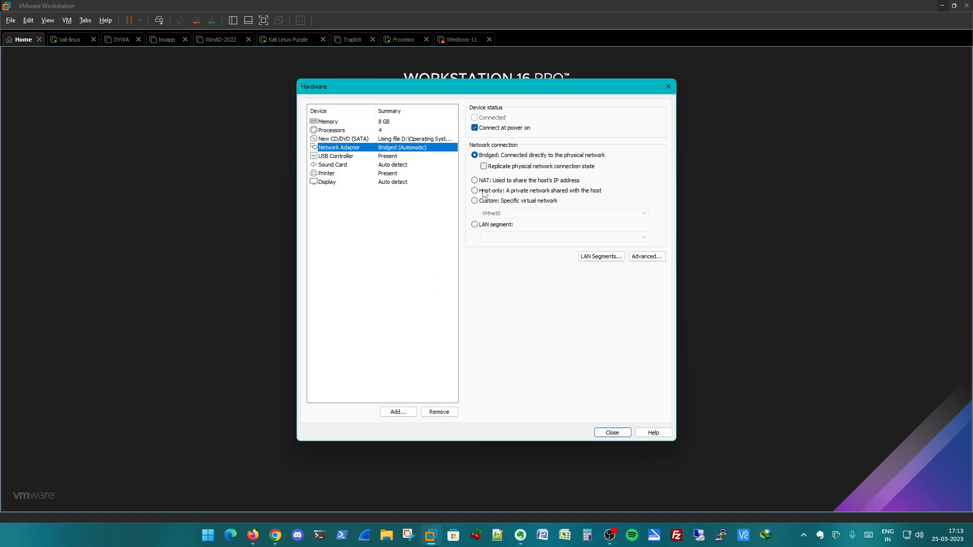
click(502, 201)
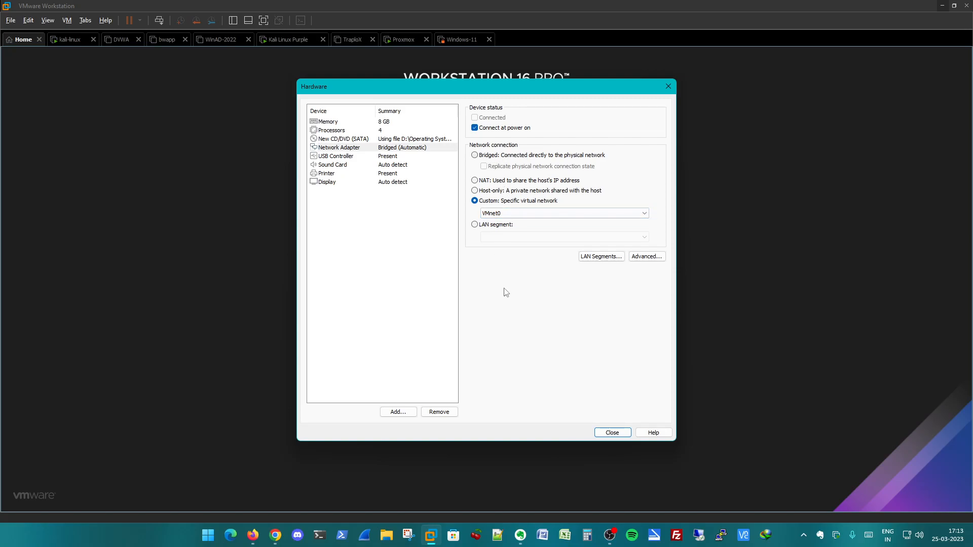
click(612, 432)
- Finish creating the Elk8 virtual machine and boot it into Try or Install Ubuntu Server, dismissing the installation hint
click(531, 360)
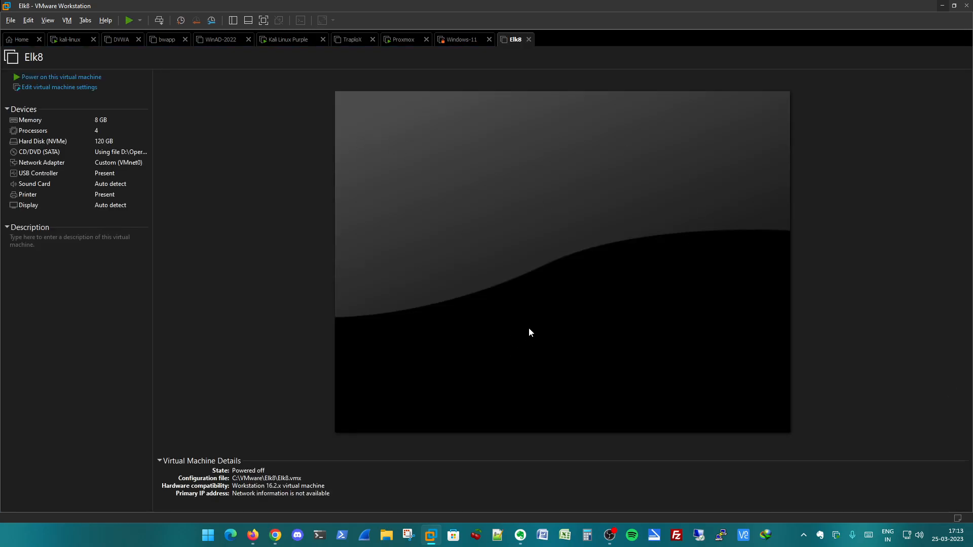
click(80, 77)
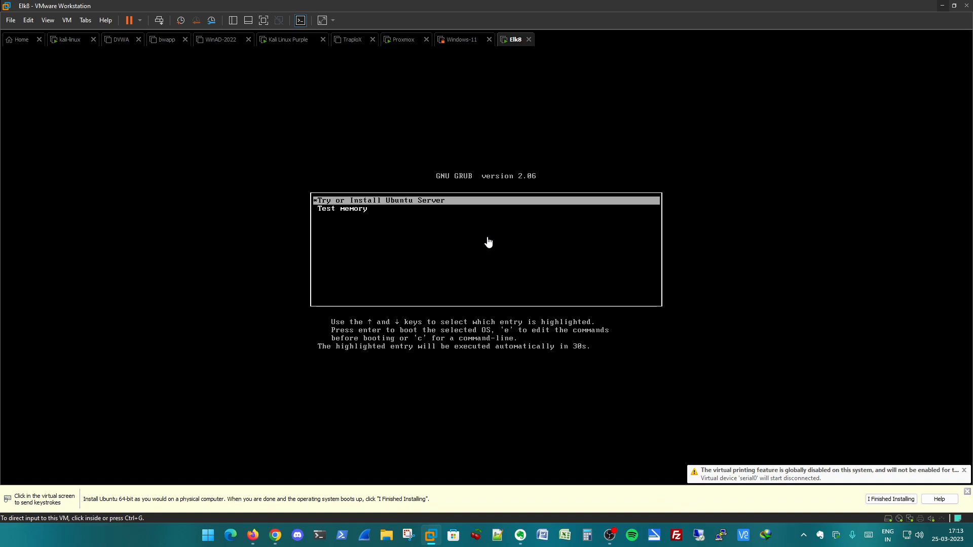
click(418, 225)
key(Return)
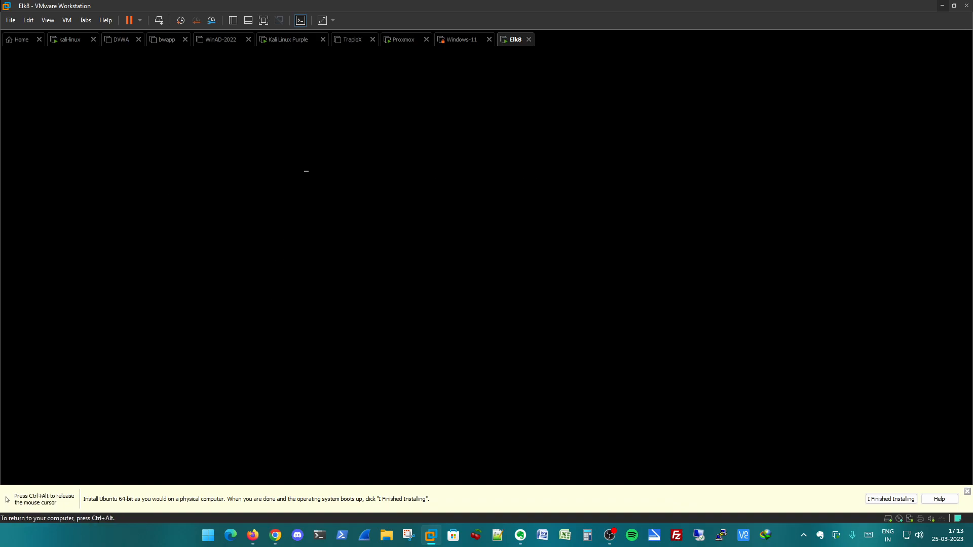
key(ctrl+alt)
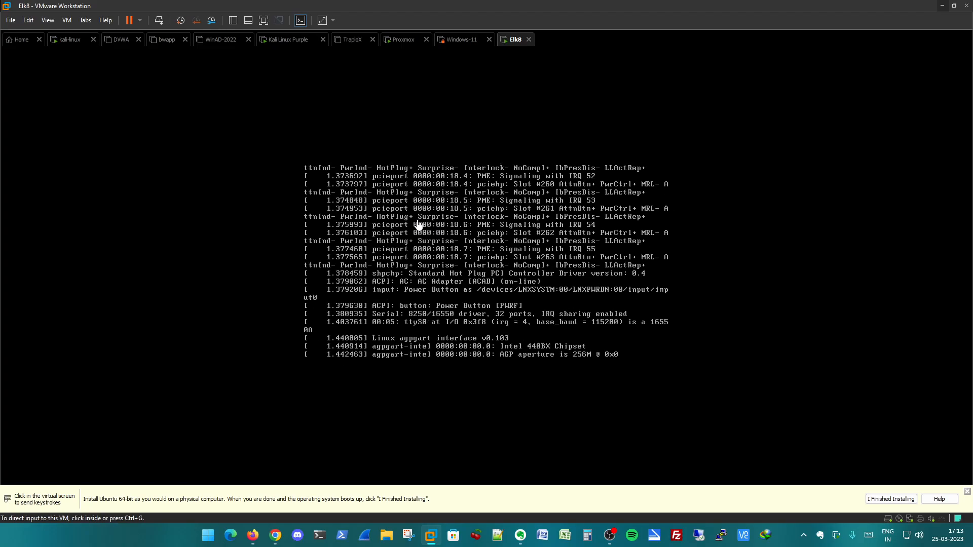
click(967, 491)
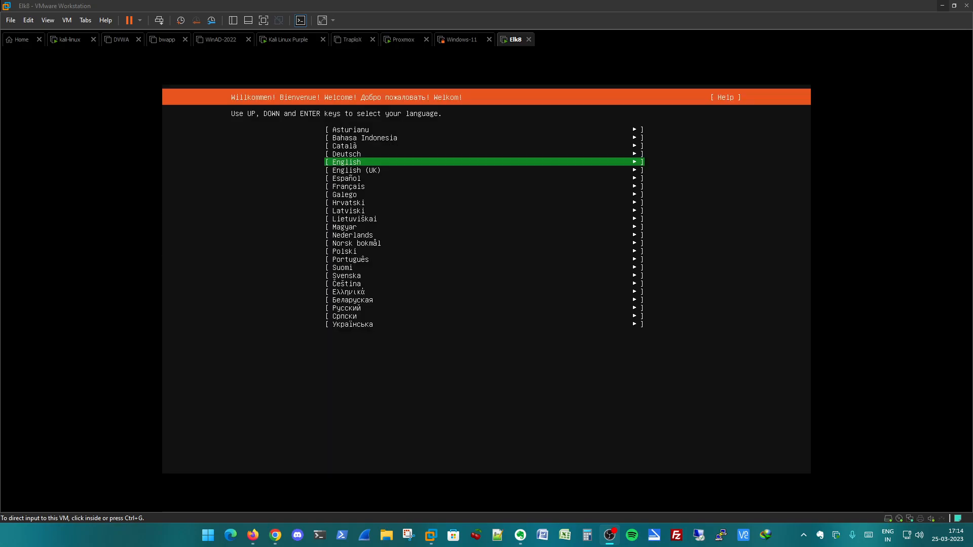
- Select English as the installation language and update to the new installer version
click(499, 261)
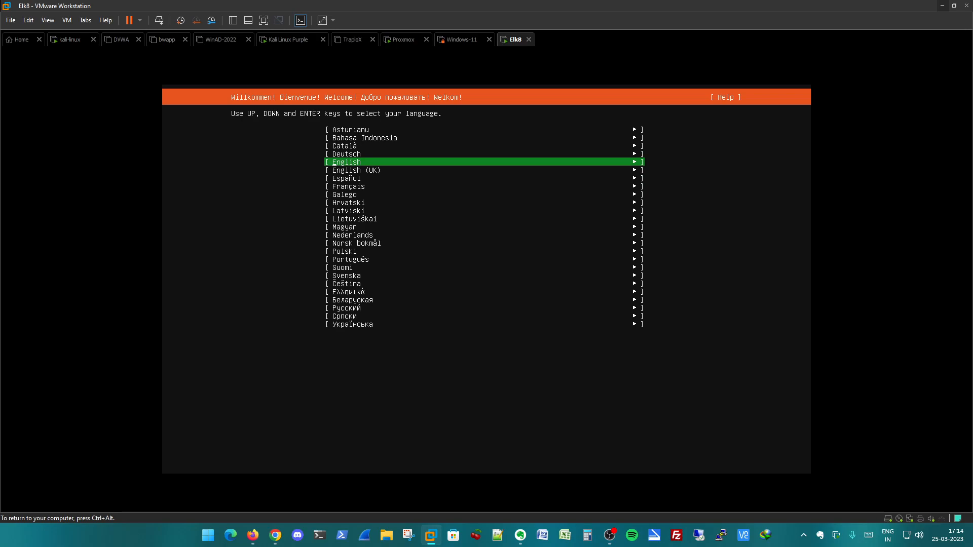
key(Return)
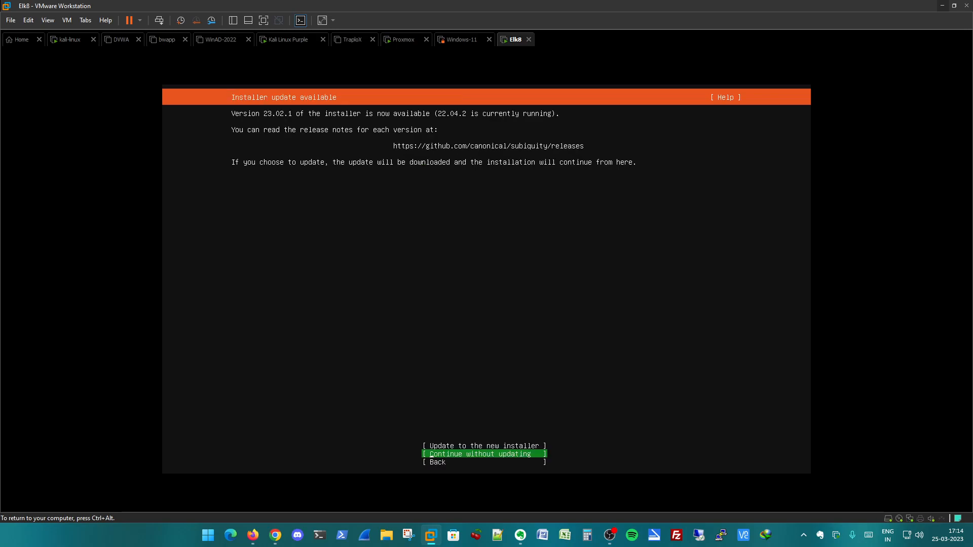
key(Up)
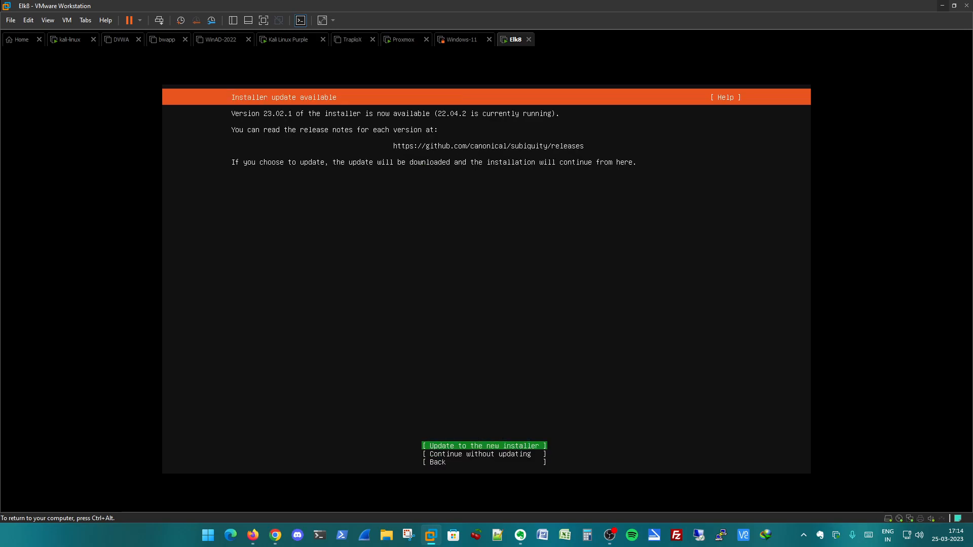
key(Return)
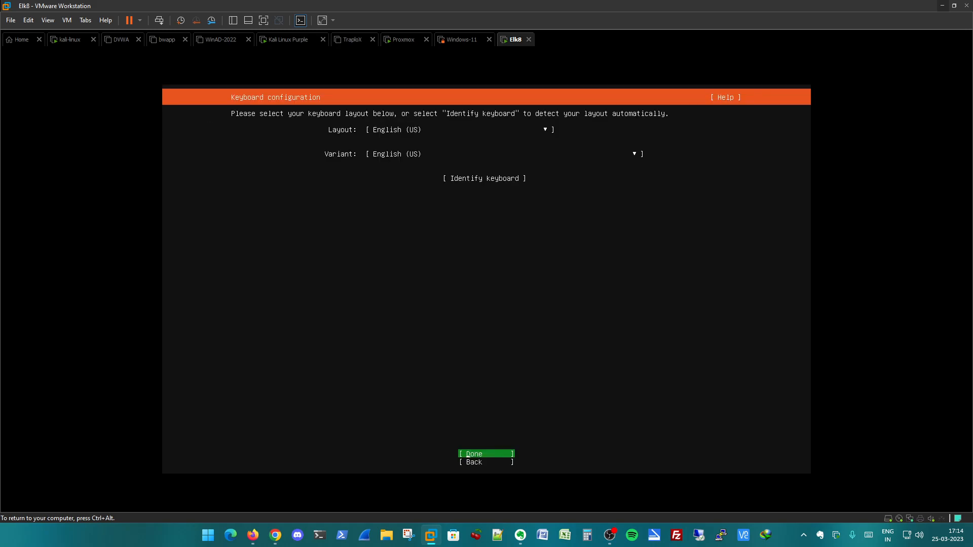
- Accept the English (US) keyboard layout and the standard Ubuntu Server installation base
key(Return)
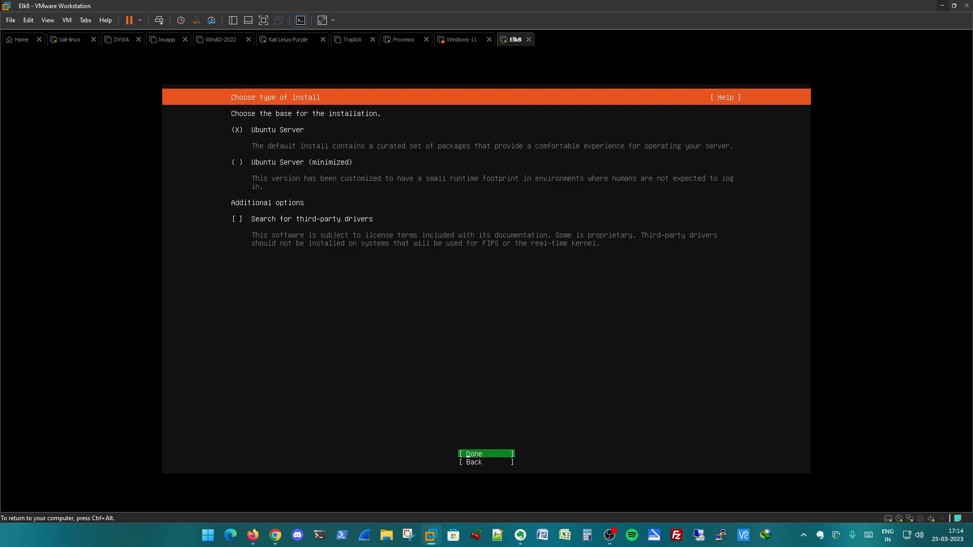
key(Return)
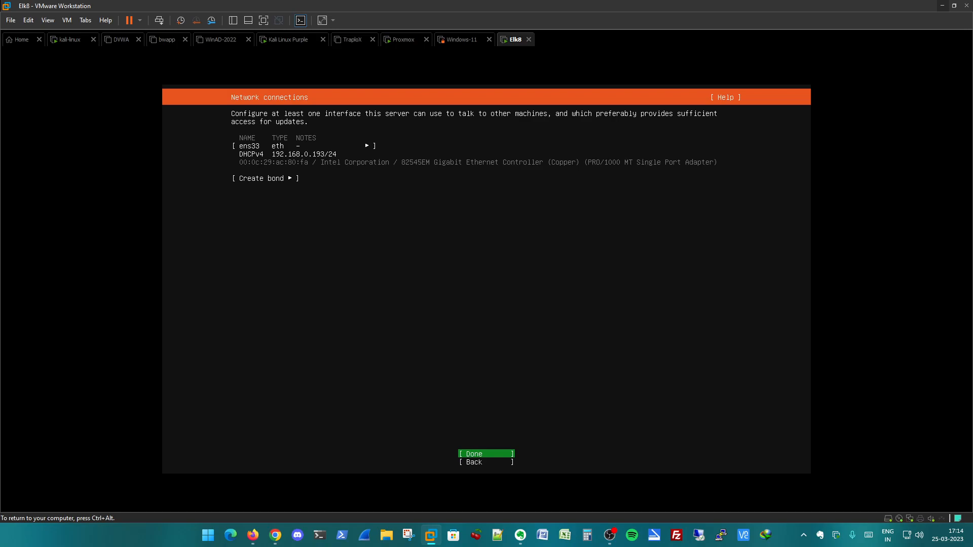
- Keep the ens33 interface on DHCP, and leave the proxy address blank with the default archive mirror
key(Up)
key(Up)
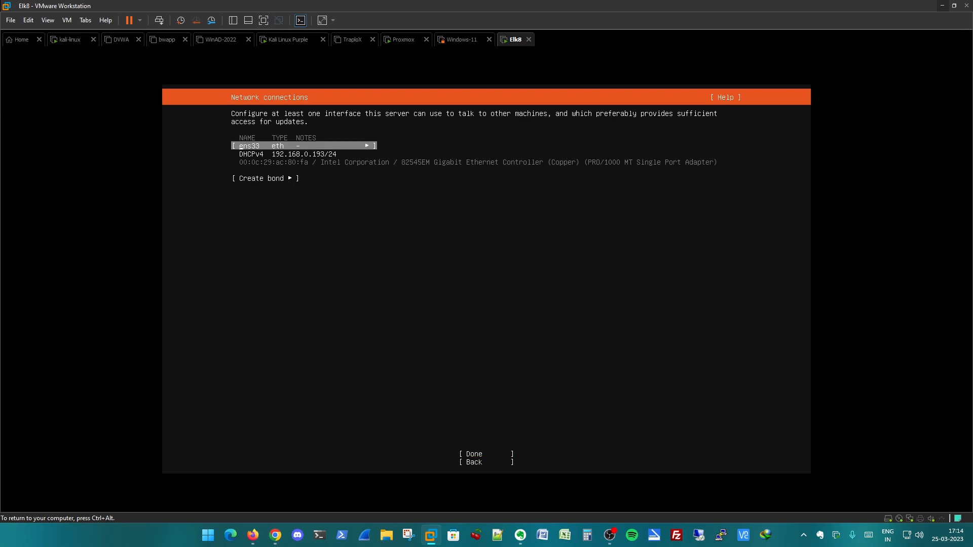
key(Down)
key(Down)
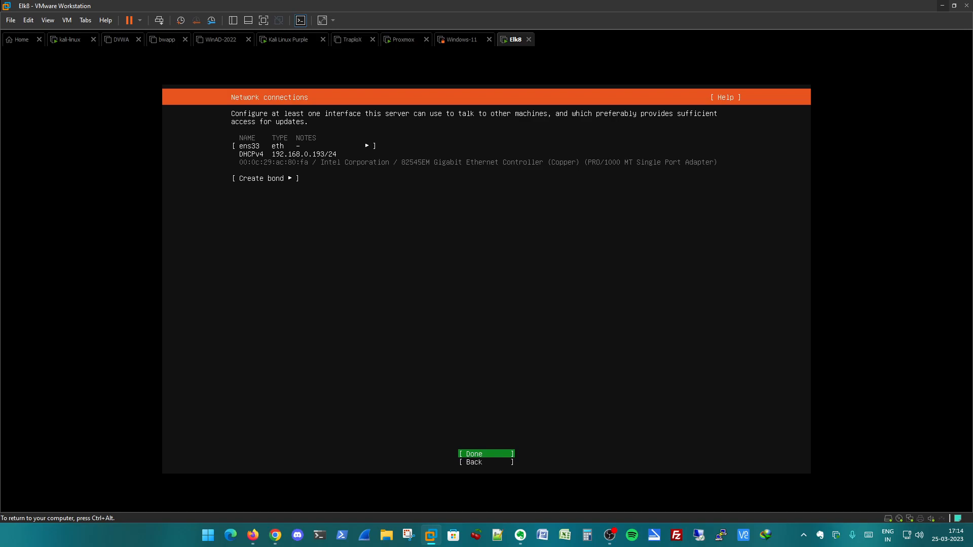
key(Return)
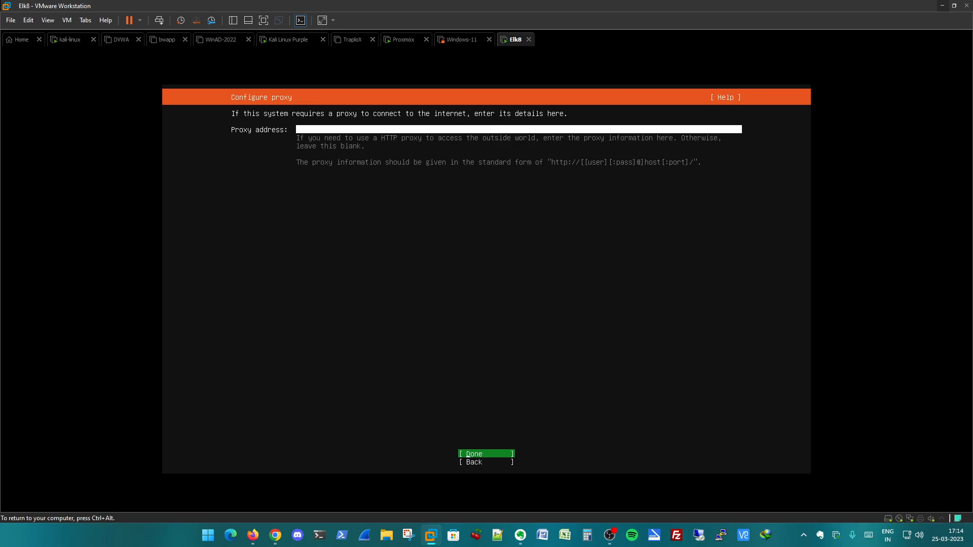
key(Return)
key(Return)
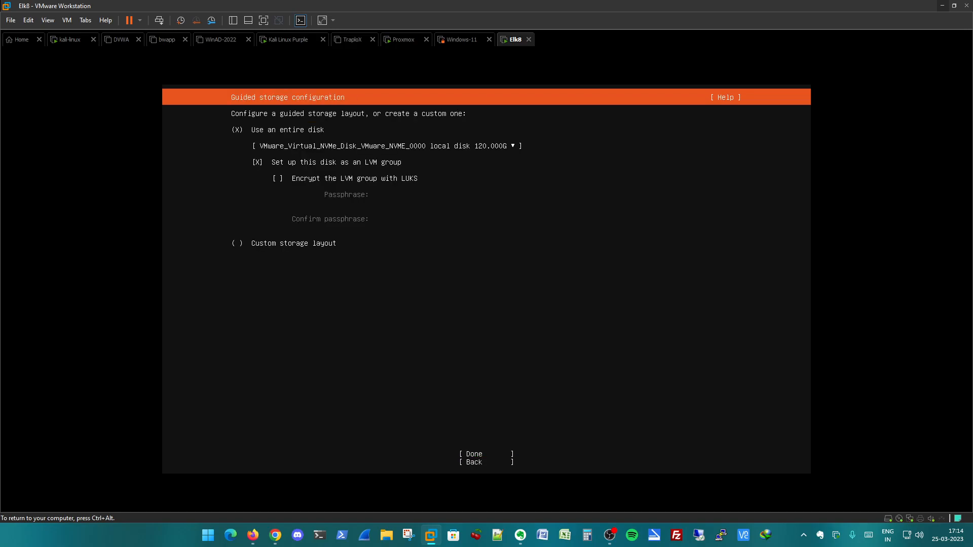
- Configure guided storage to use the entire 120 GB disk without setting it up as an LVM group
key(Down)
key(Down)
key(space)
key(Tab)
key(Return)
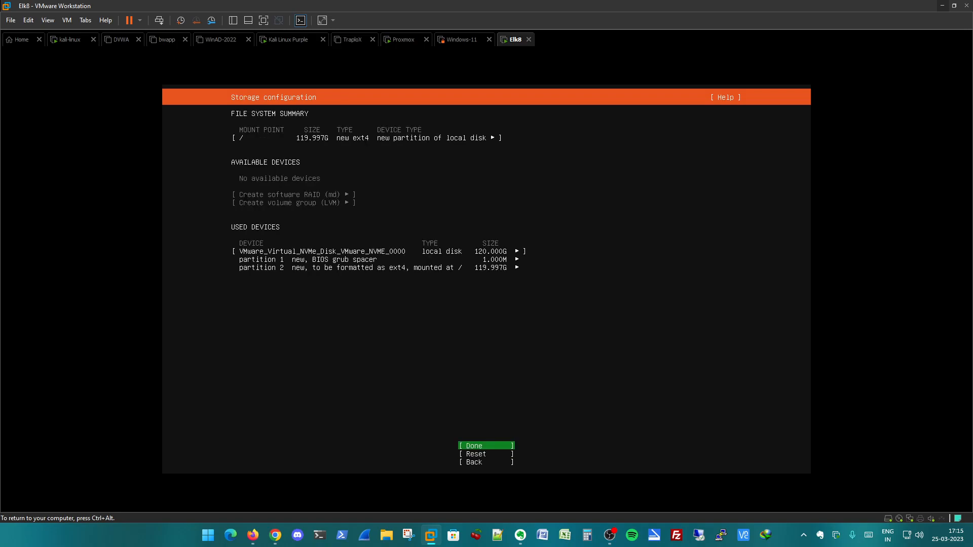
- Accept the storage layout for the 120 GB disk and confirm the destructive formatting action
key(Return)
key(Down)
key(Return)
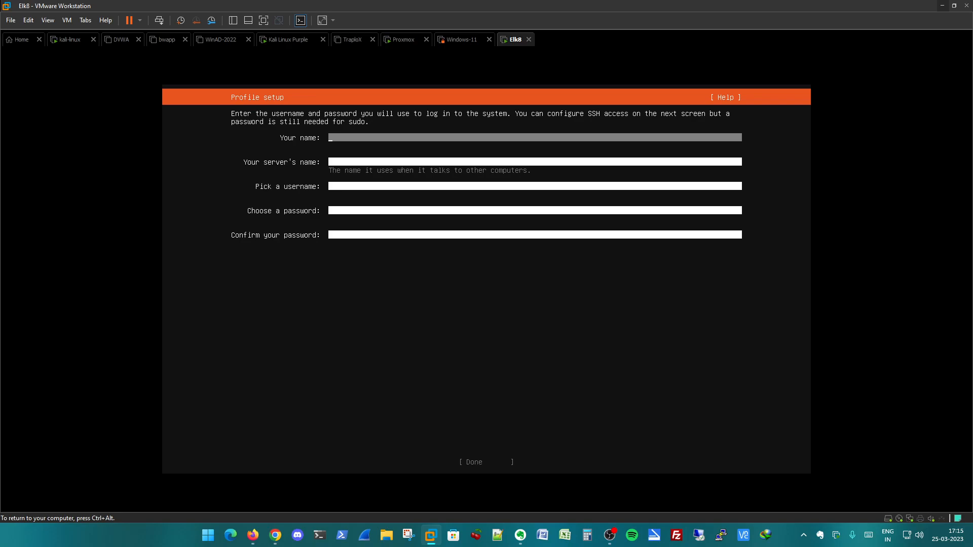
- Fill in the profile with elastic as the name, elasticsearch8 as the server's name and elastic as the username
text(elastci)
key(Tab)
text(elastic)
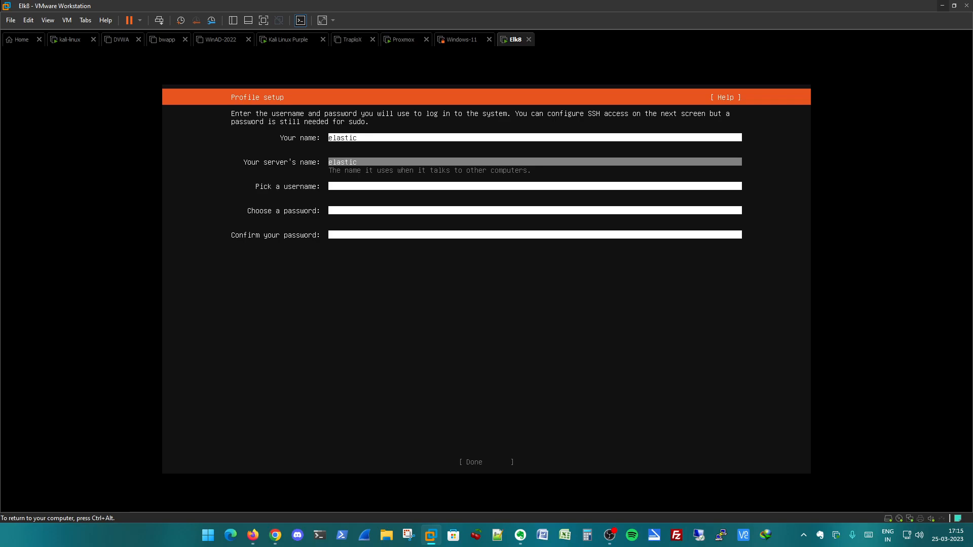
text(search8)
key(Tab)
text(elastci)
key(BackSpace)
key(BackSpace)
text(ic)
key(Tab)
- Enter and confirm the account password, and submit the profile setup
text(*************)
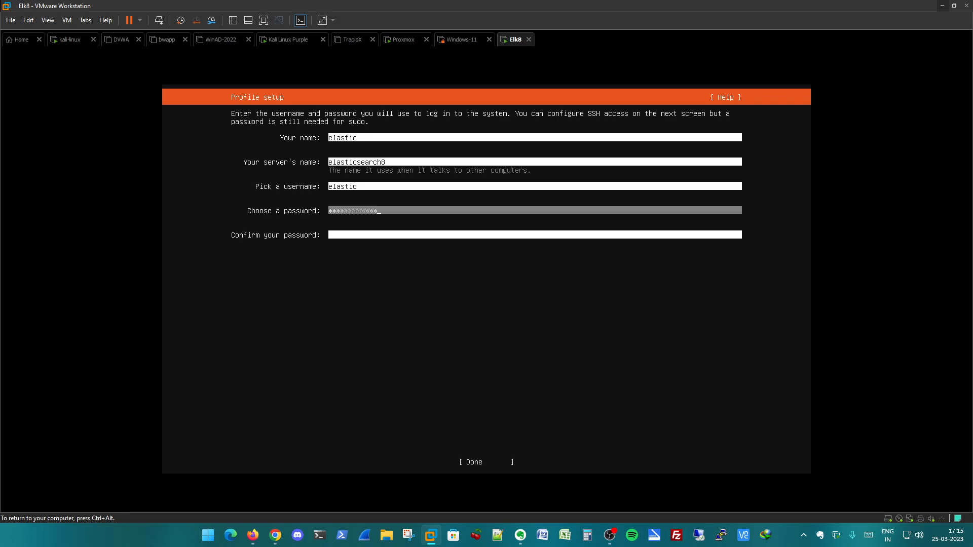
key(Tab)
text(*********)
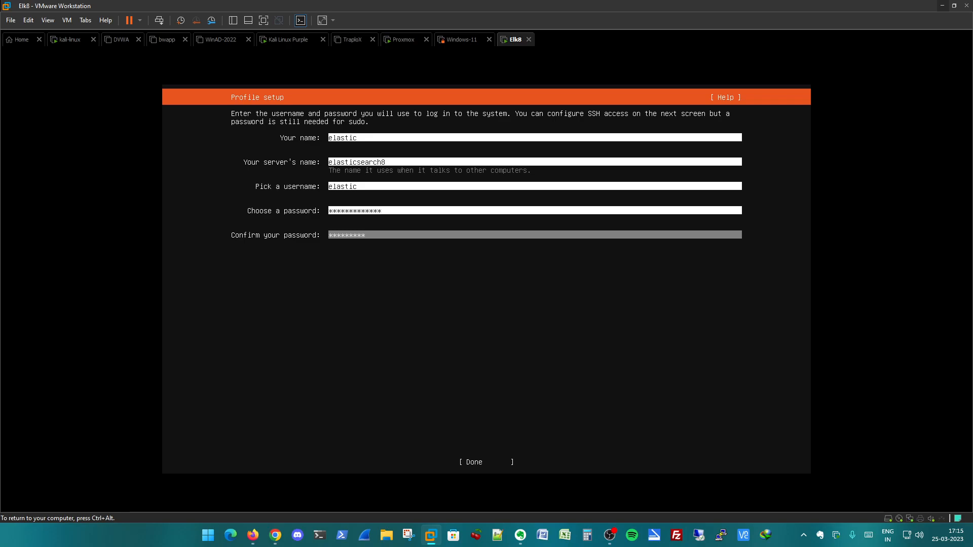
text(***)
key(Tab)
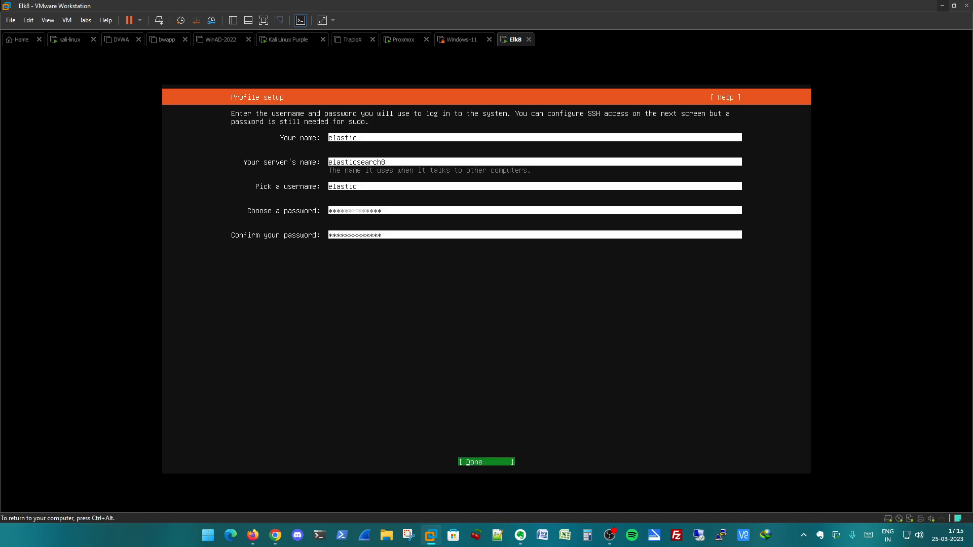
key(Return)
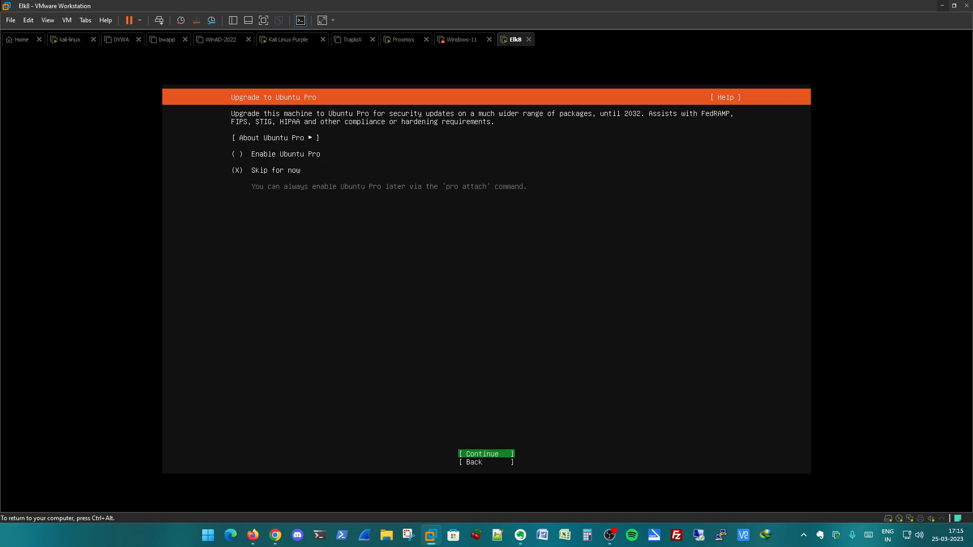
- Skip Ubuntu Pro for now and choose to install the OpenSSH server without importing an SSH identity
key(Return)
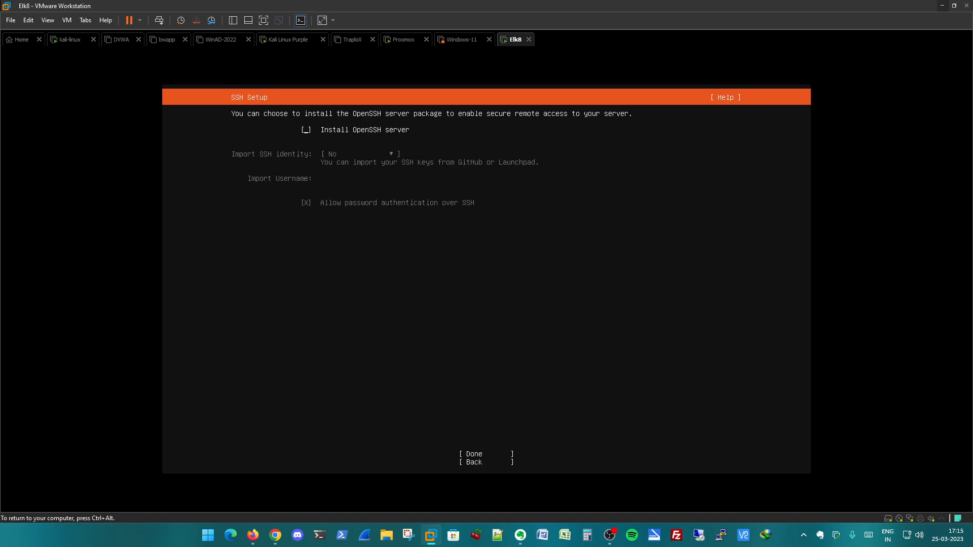
key(space)
key(Tab)
- Proceed with no further optional selections to start the system installation, and release input back to the host
key(Tab)
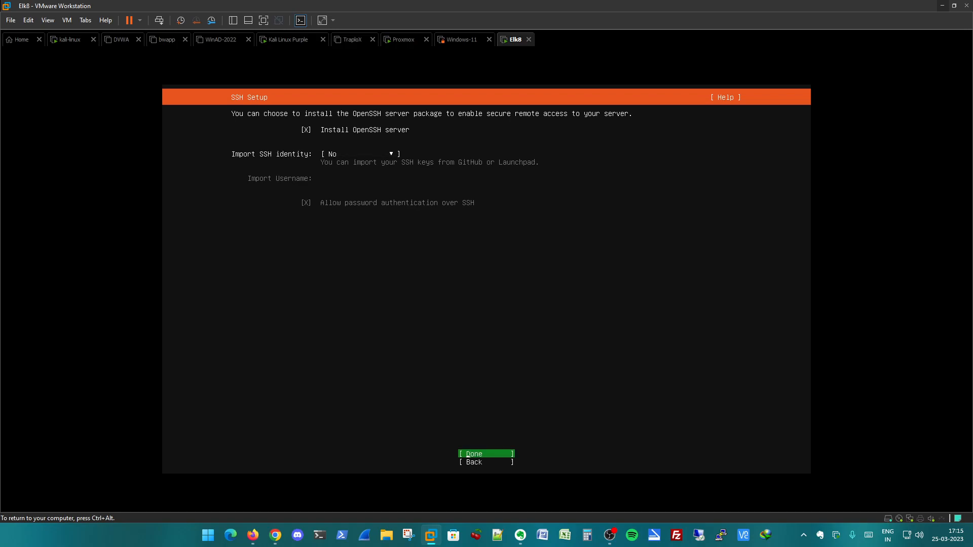
key(Return)
key(Tab)
key(Return)
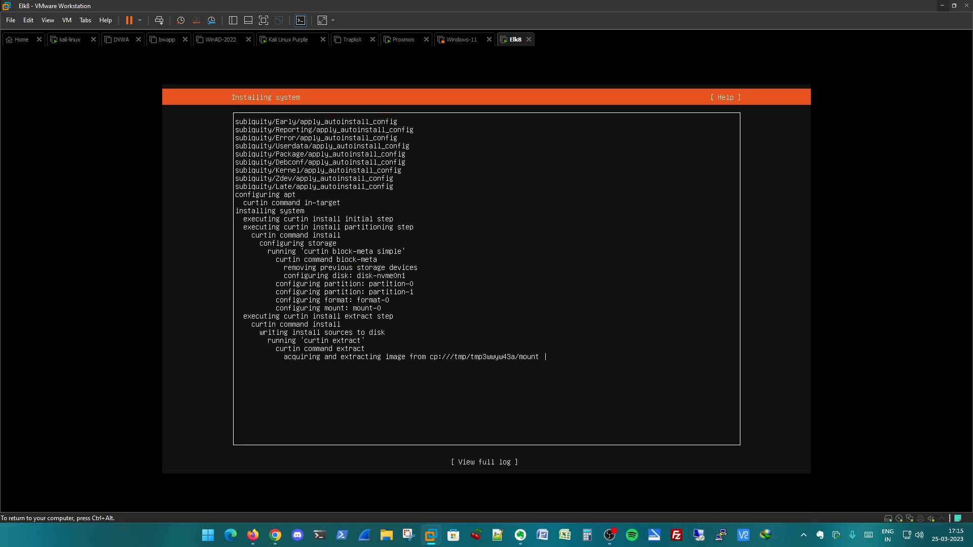
key(ctrl+alt)
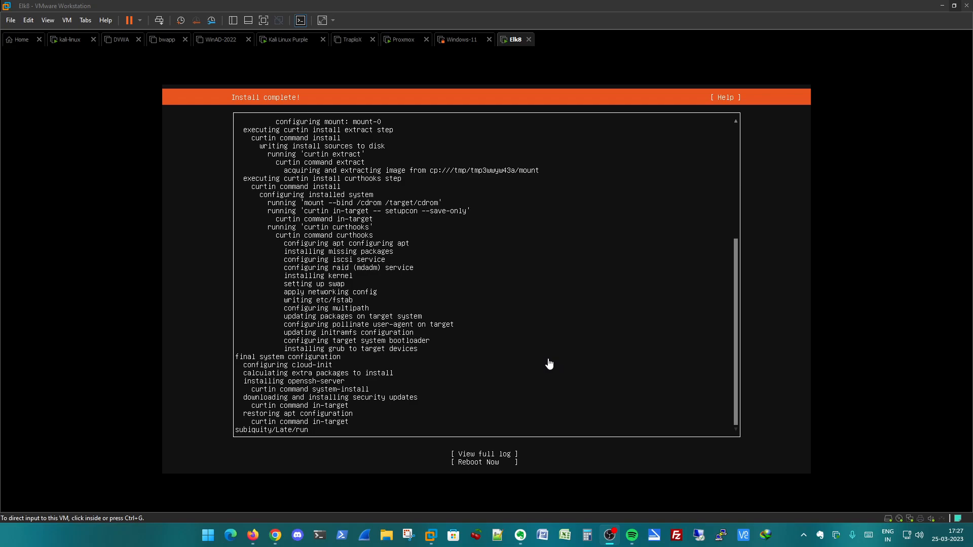
- Reboot into the installed system, continue past the CD-ROM unmounting stage, and bring up the elasticsearch8 login prompt
click(491, 370)
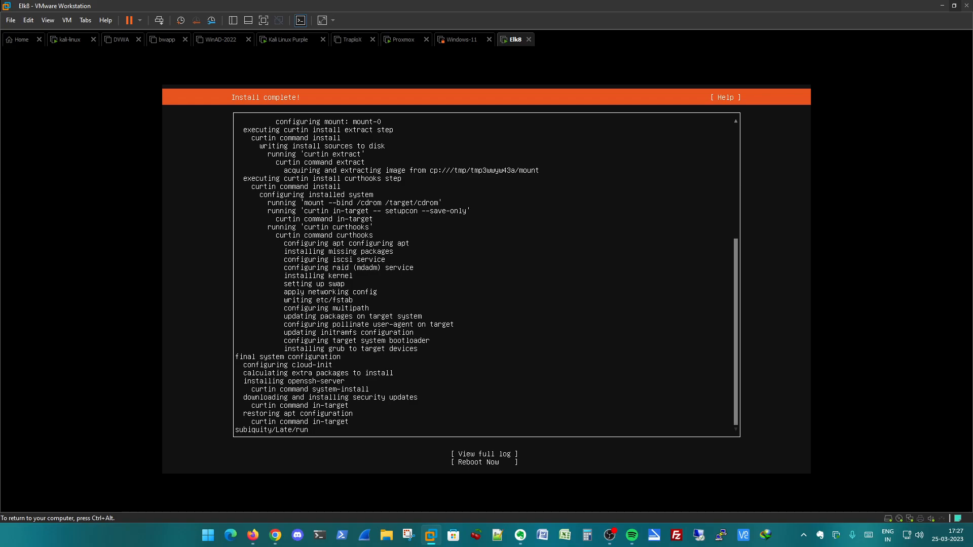
key(Tab)
key(Tab)
key(Return)
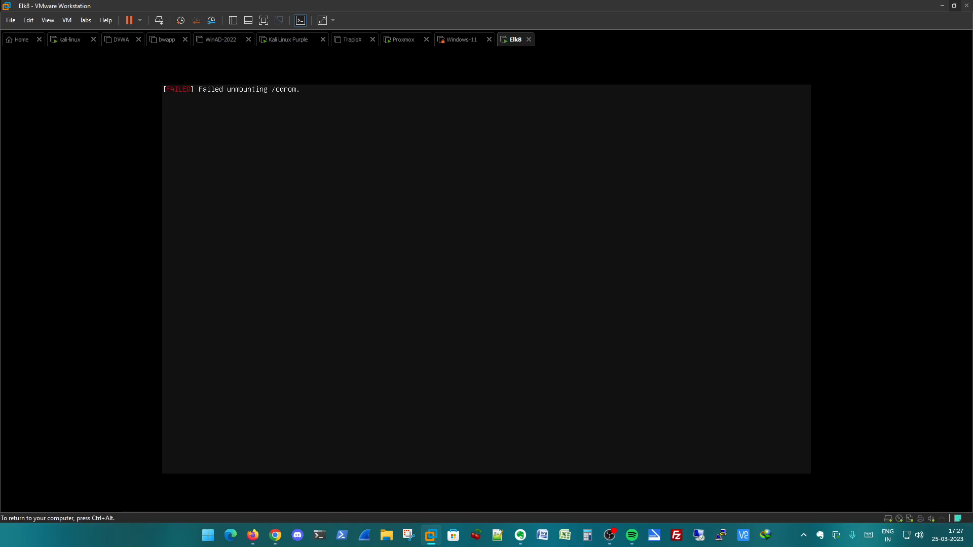
key(Return)
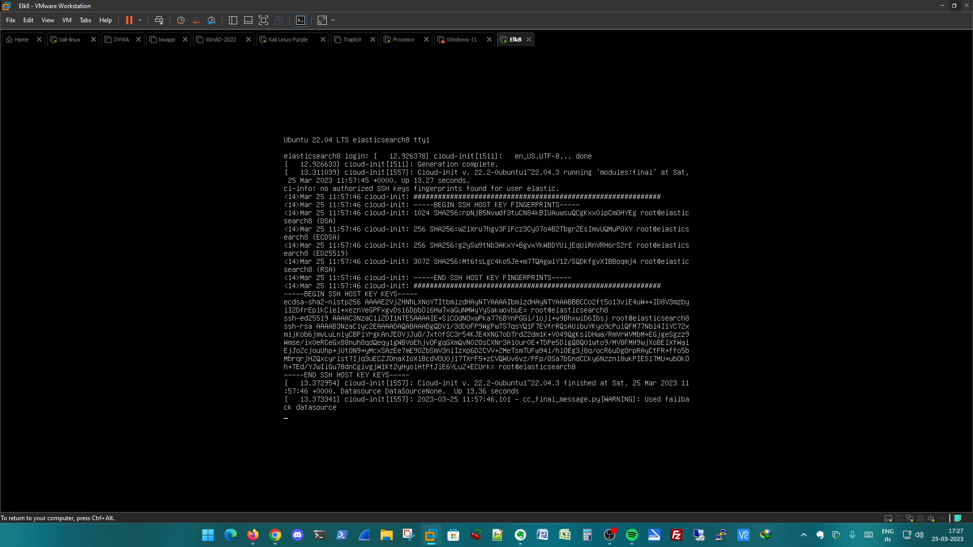
key(Return)
key(ctrl+alt)
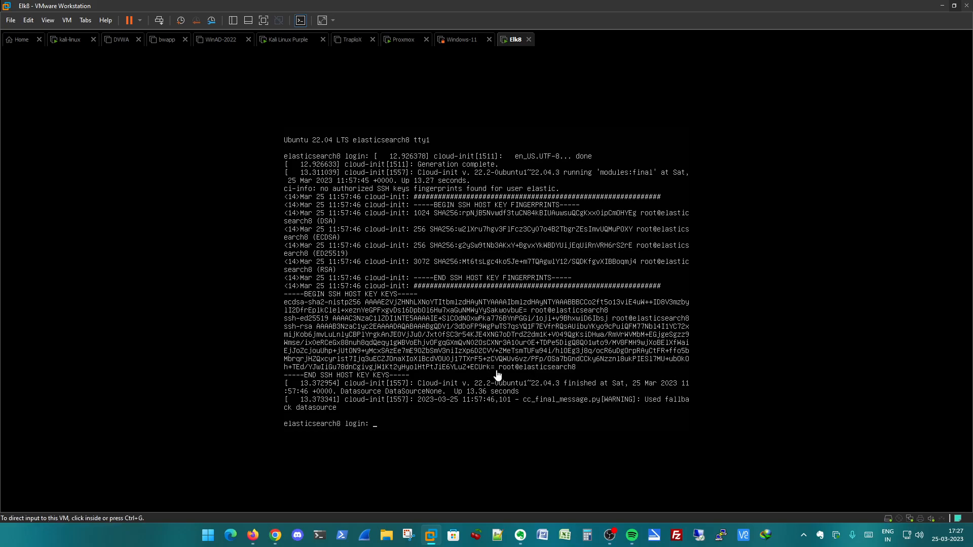